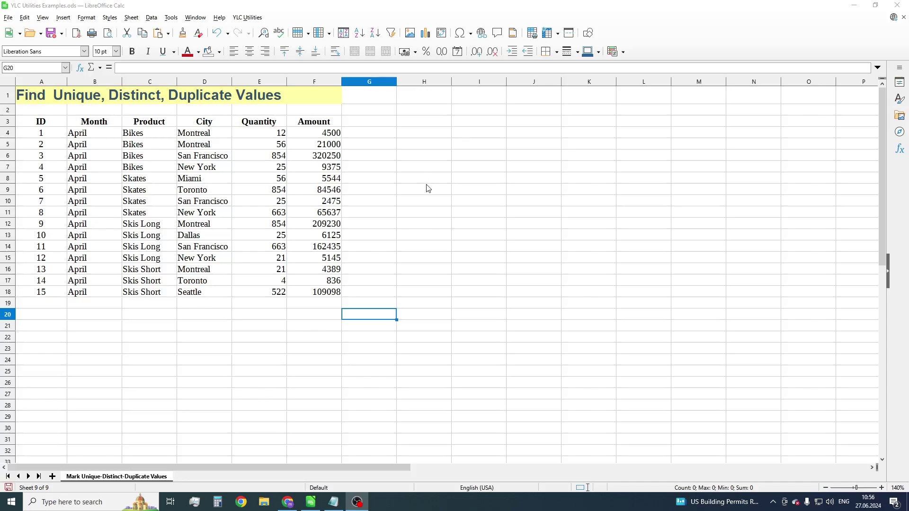
Select the sales table A3:F18, including the ID-to-Amount header row
left_click_drag(58, 123, 318, 293)
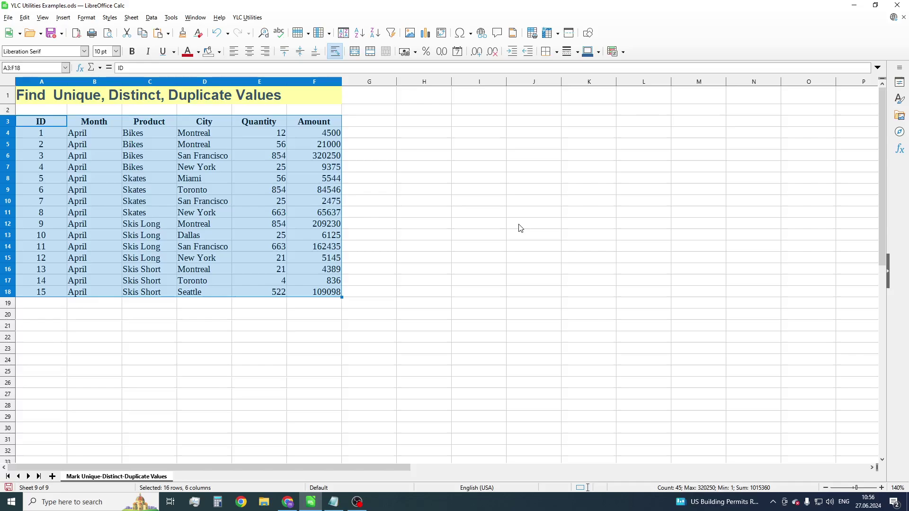
Highlight the once-only cities in D4:D18 (Miami, Dallas, Seattle) green with YLC Mark unique values
left_click(417, 167)
left_click_drag(217, 133, 217, 288)
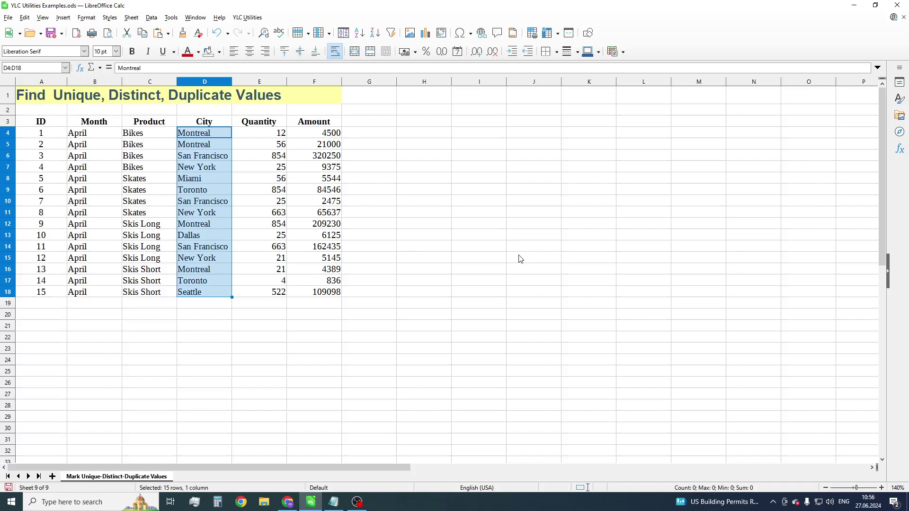
left_click(246, 18)
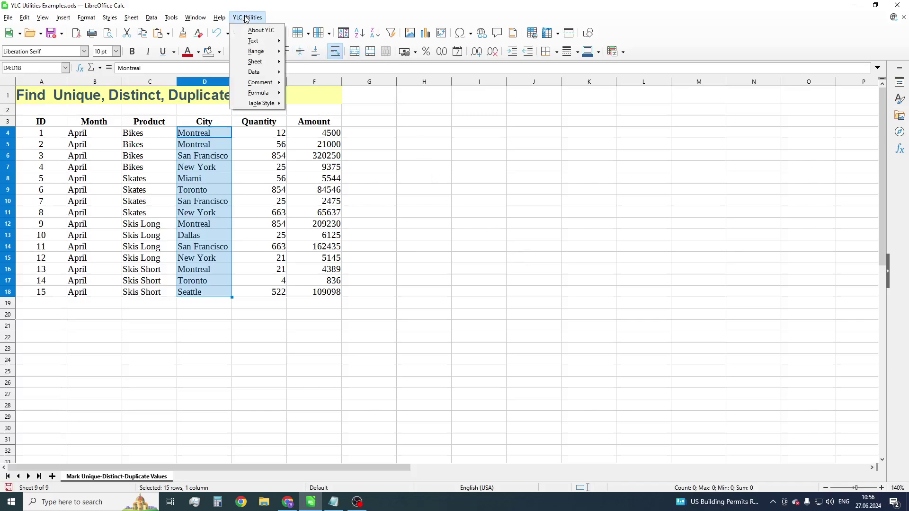
mouse_move(263, 42)
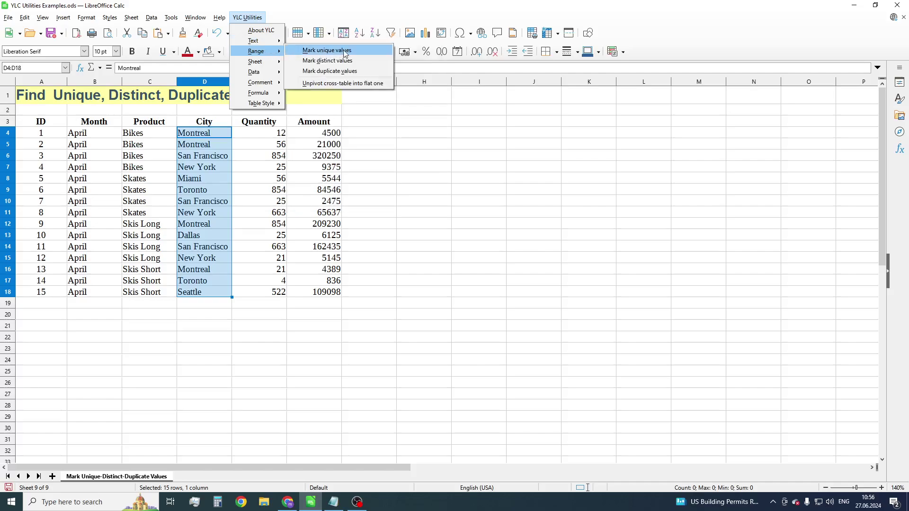
left_click(359, 49)
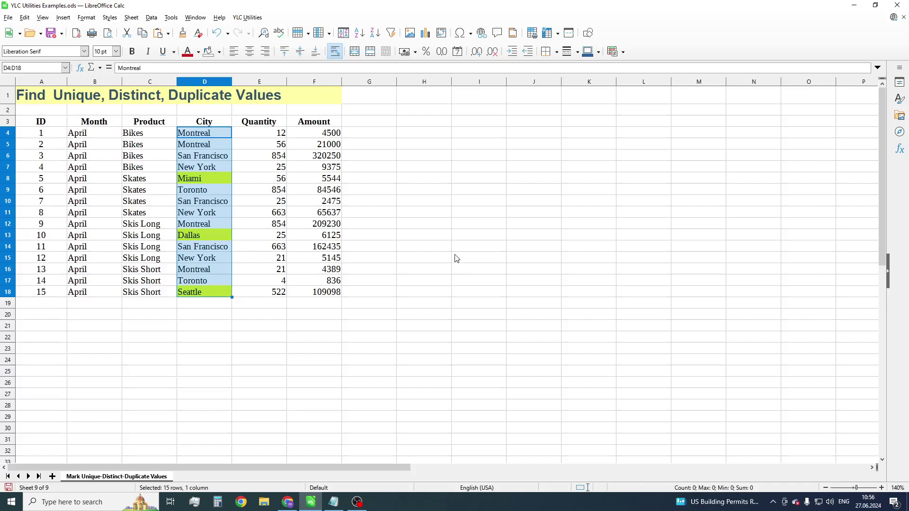
Reselect the City cells D4:D18 and clear their existing colour fills
left_click(371, 189)
left_click_drag(204, 132, 214, 289)
left_click(208, 51)
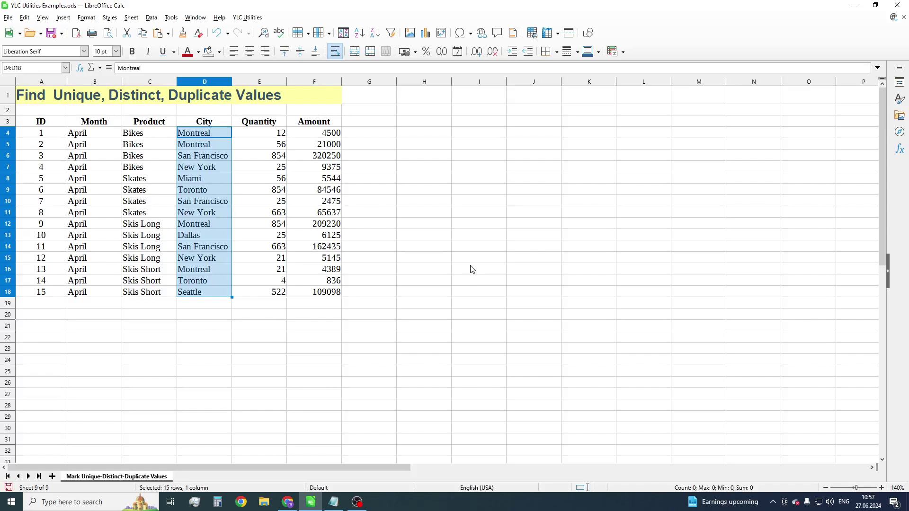
Mark each distinct city's first occurrence yellow with YLC Mark distinct values, then select header D3
left_click(245, 19)
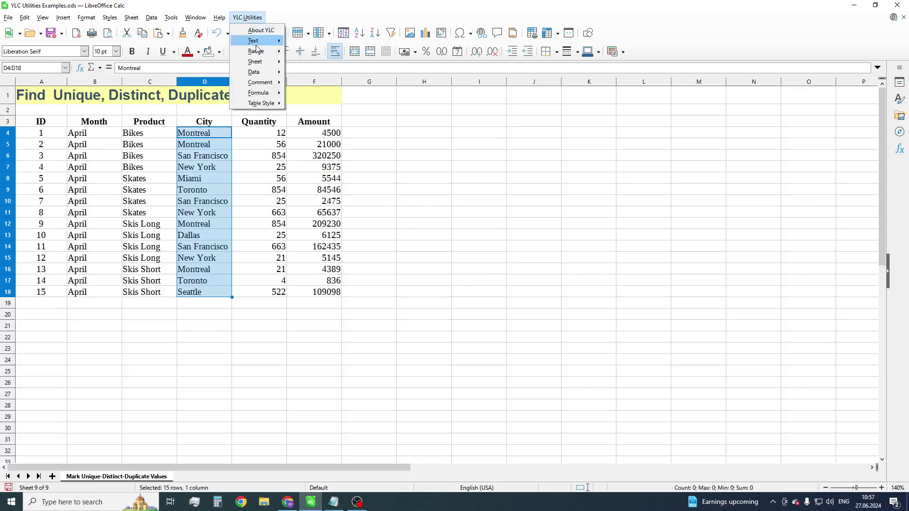
mouse_move(258, 51)
left_click(348, 61)
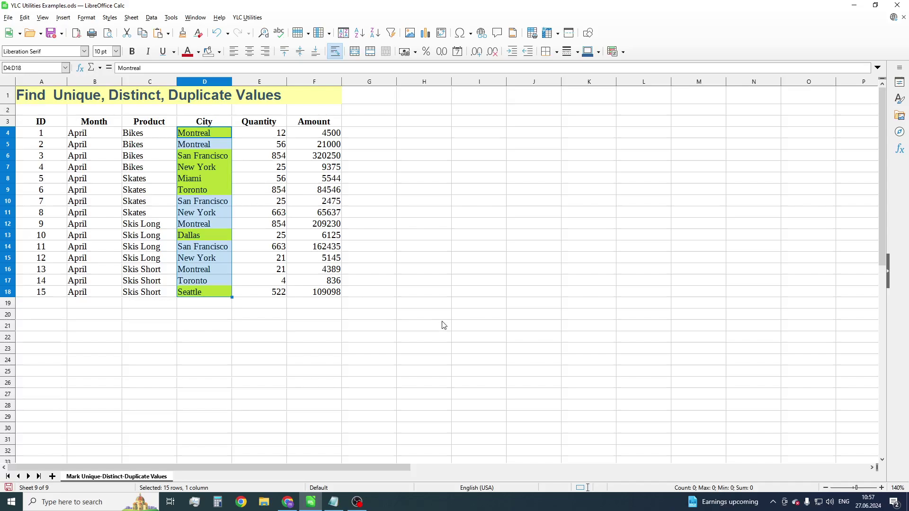
left_click(195, 120)
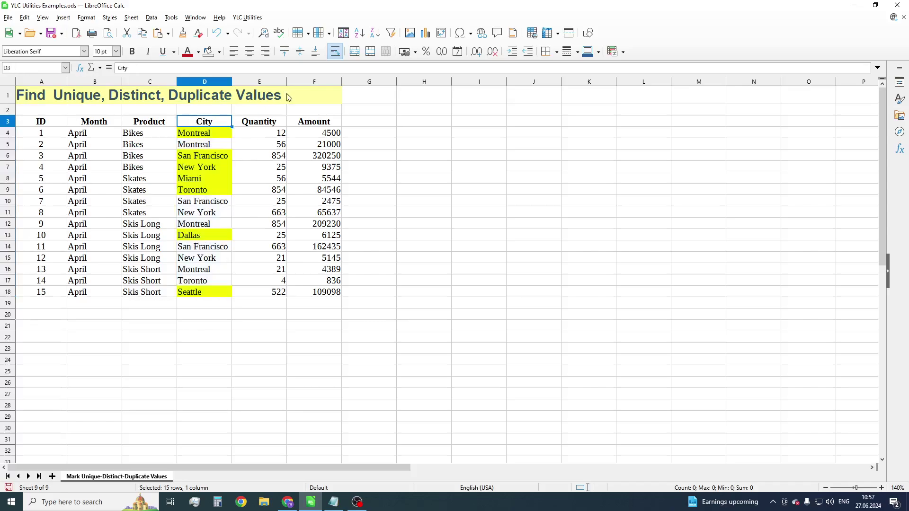
Turn on AutoFilter and filter City by the yellow background colour #F4FC03
left_click(391, 34)
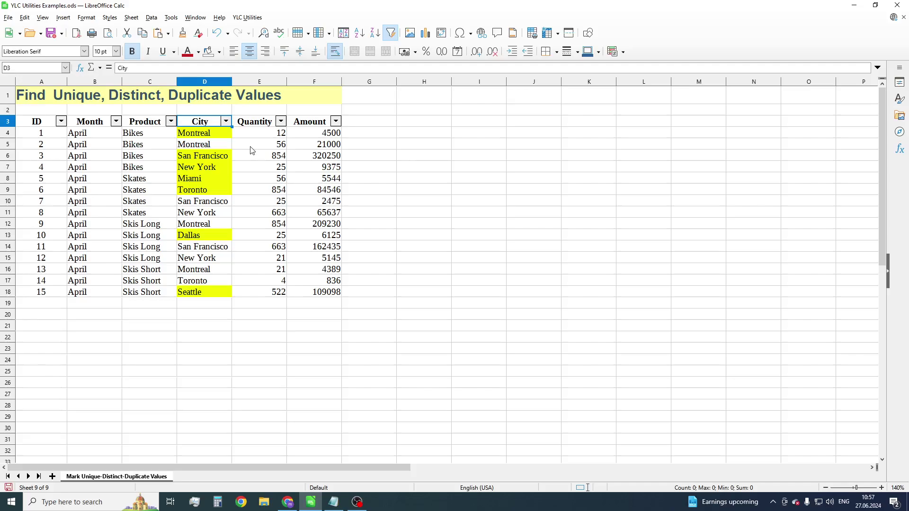
left_click(226, 122)
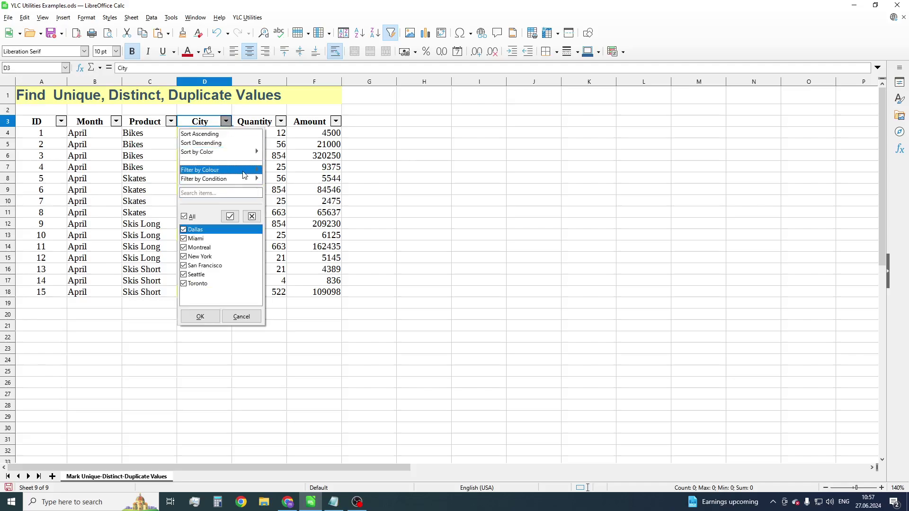
mouse_move(243, 173)
left_click(303, 183)
left_click(205, 176)
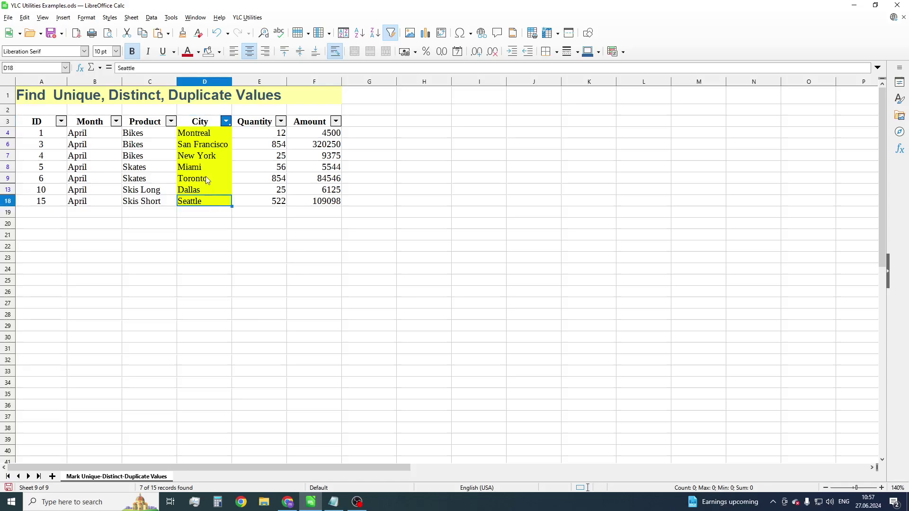
Copy the filtered City list D3:D18 and paste it starting at A21
left_click_drag(212, 124, 214, 197)
key("ctrl+c")
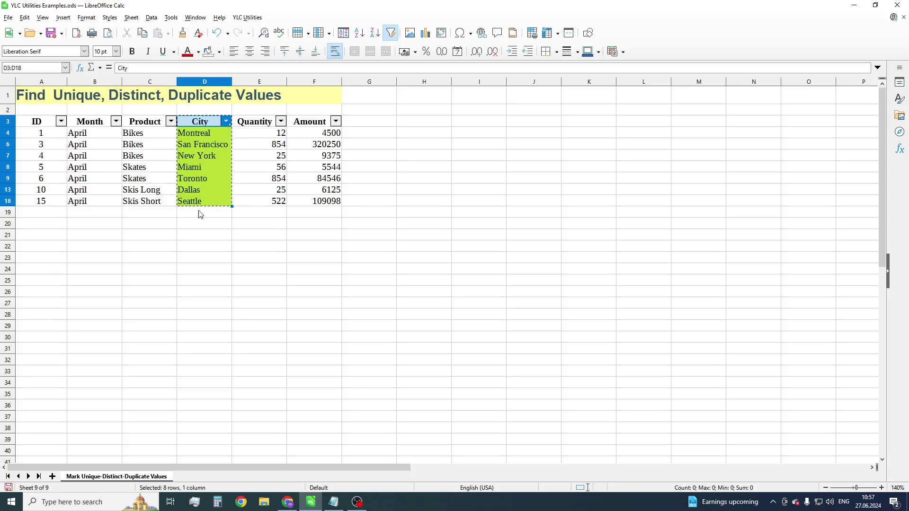
left_click(59, 235)
key("ctrl+v")
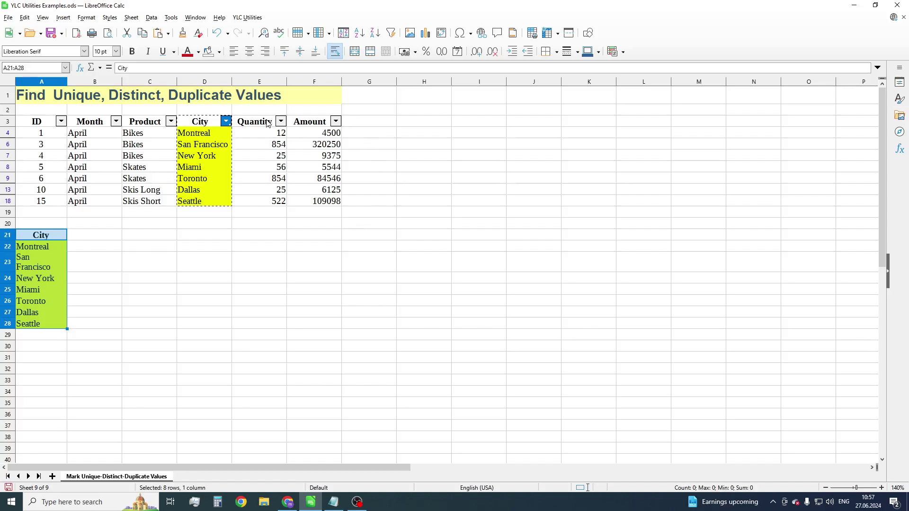
Filter City to non-empty values and delete the shown rows 5–17 entirely
left_click(227, 121)
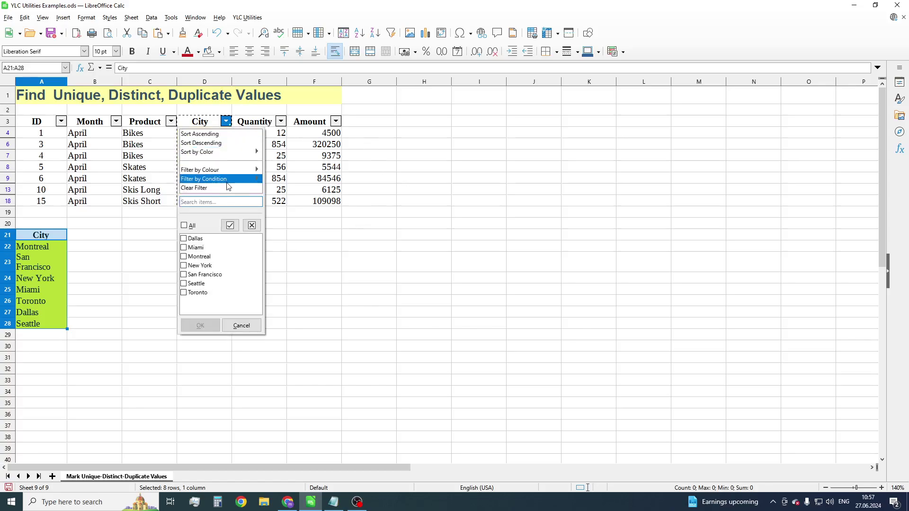
mouse_move(235, 180)
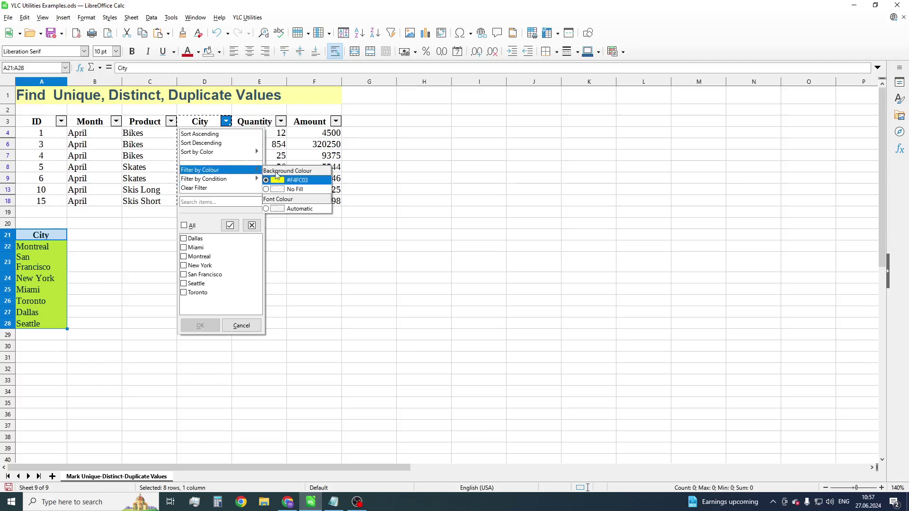
left_click(301, 188)
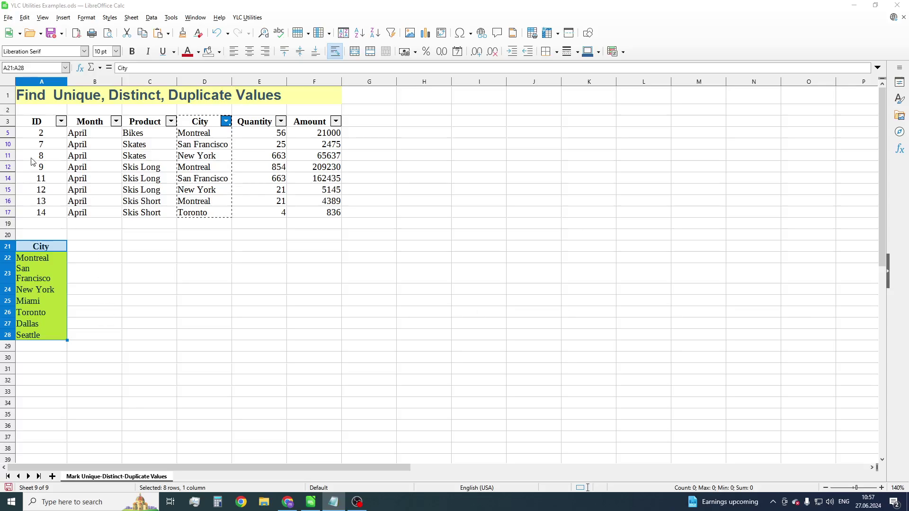
left_click_drag(9, 133, 12, 211)
right_click(69, 216)
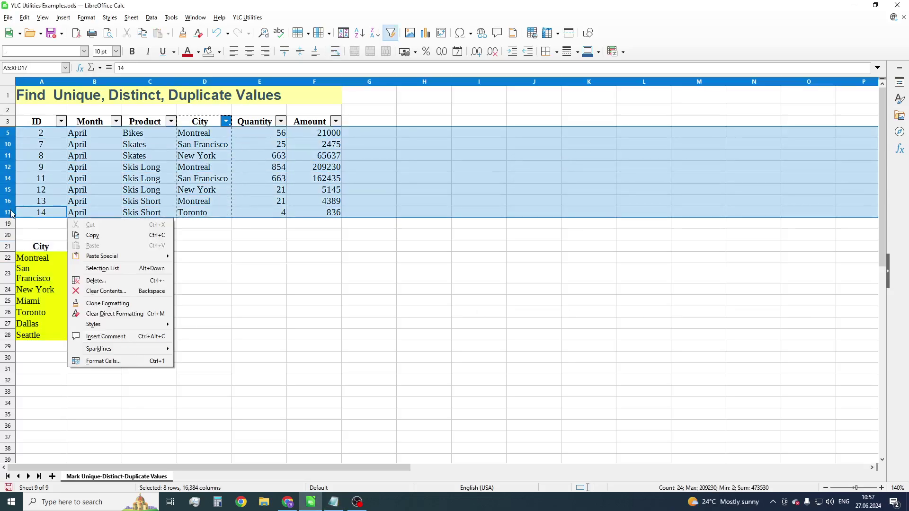
left_click(135, 280)
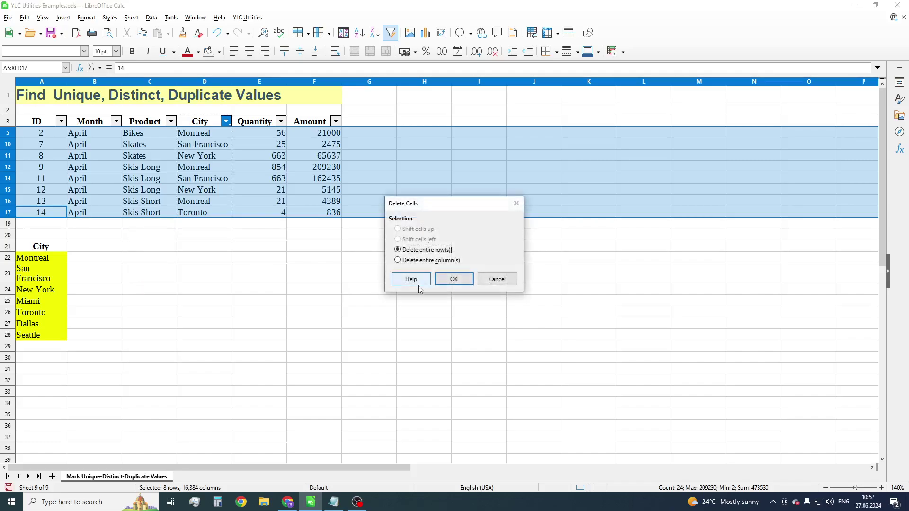
left_click(457, 280)
left_click(234, 257)
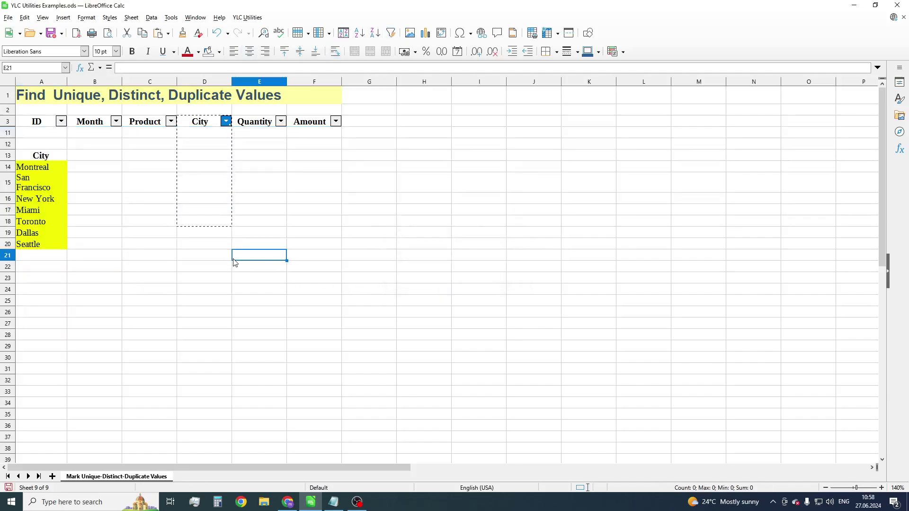
Clear the City filter so only the seven distinct-city rows remain
left_click(226, 121)
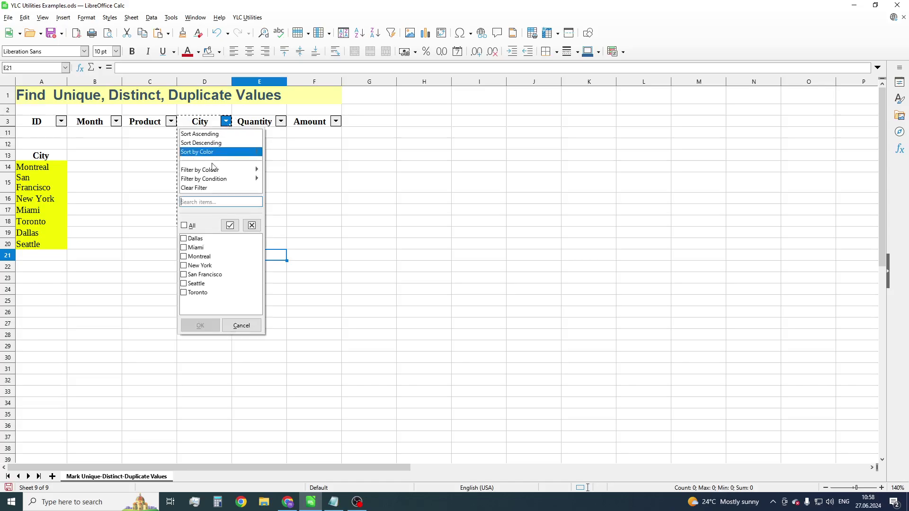
left_click(206, 190)
left_click(217, 265)
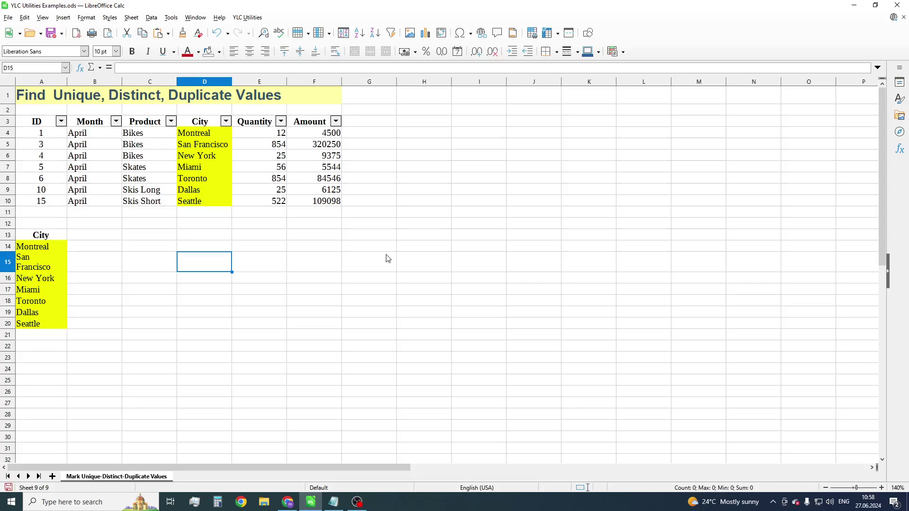
Undo back to the full 15-row table and remove the colour fills from D4:D18
left_click(259, 236)
left_click(219, 41)
left_click(219, 41)
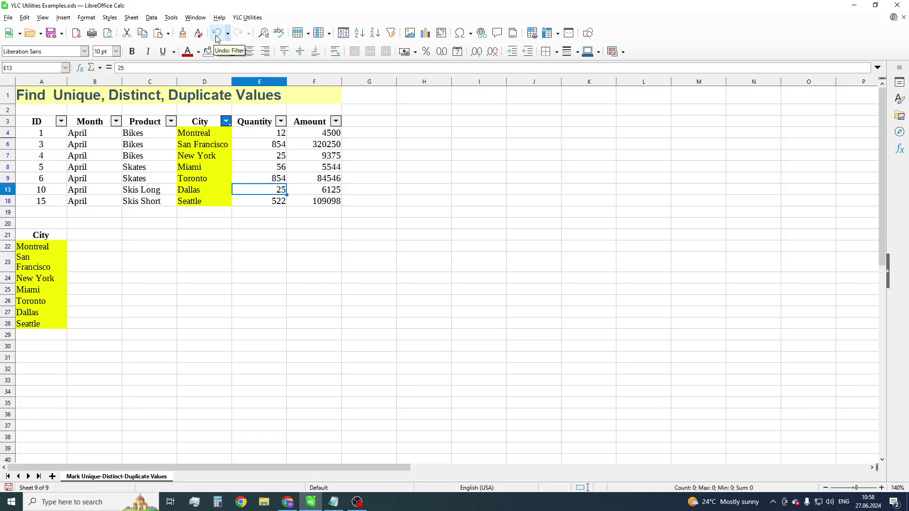
left_click(218, 41)
left_click(219, 41)
left_click_drag(208, 133, 223, 292)
left_click(207, 51)
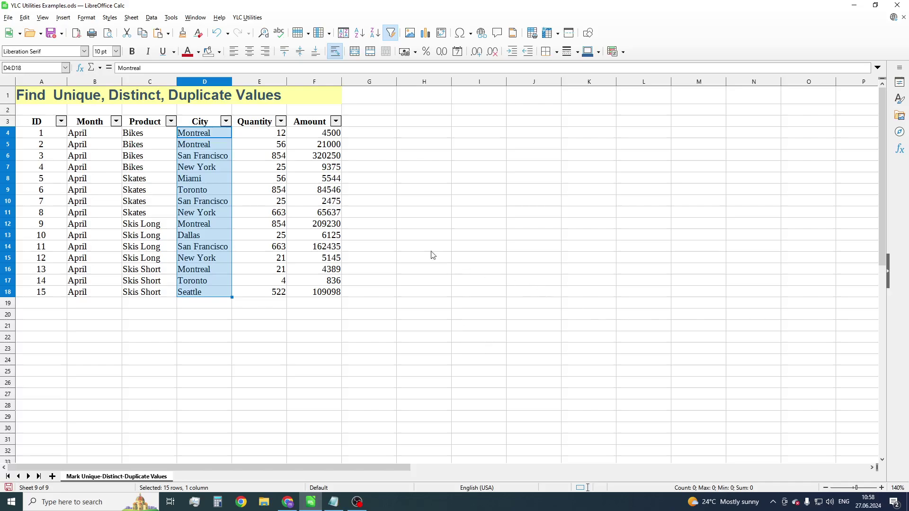
left_click(368, 214)
Colour-code repeated cities in D4:D18 with YLC Mark duplicate values, then reselect the City cells
left_click_drag(204, 134, 221, 289)
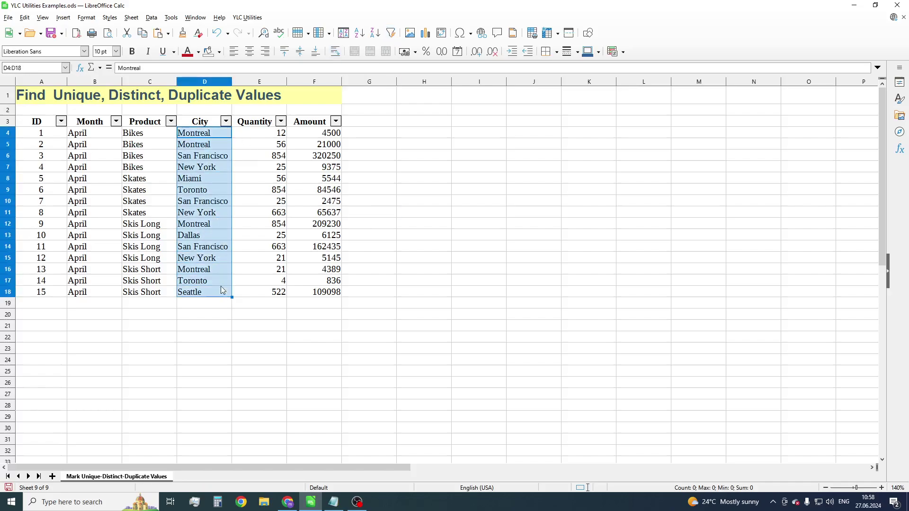
left_click(247, 17)
mouse_move(264, 51)
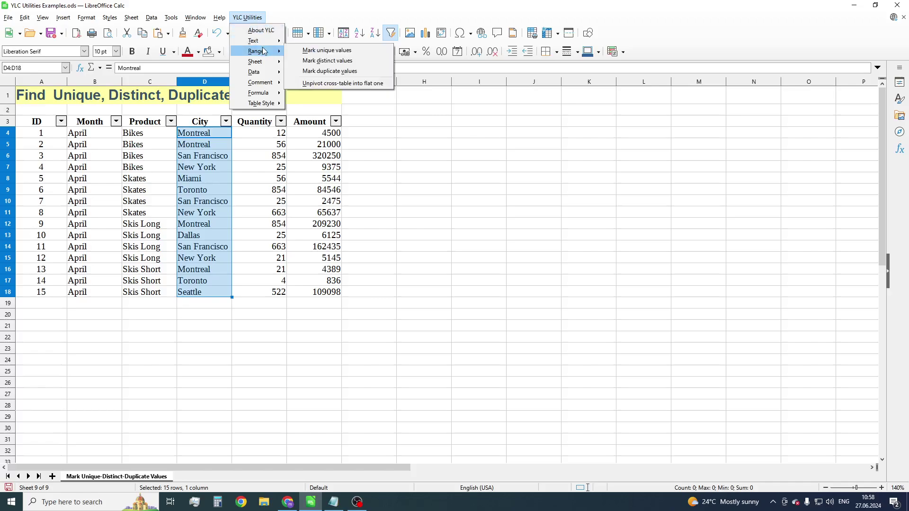
left_click(331, 71)
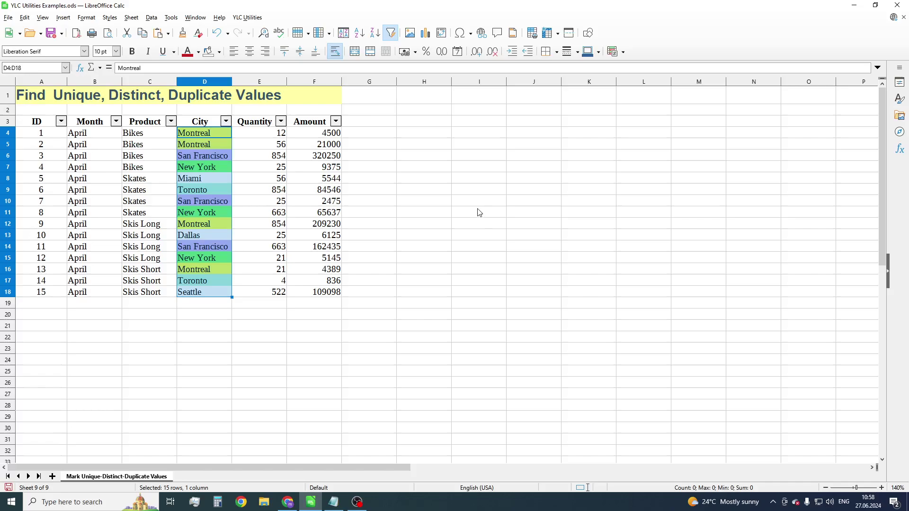
left_click(290, 193)
left_click_drag(205, 134, 207, 289)
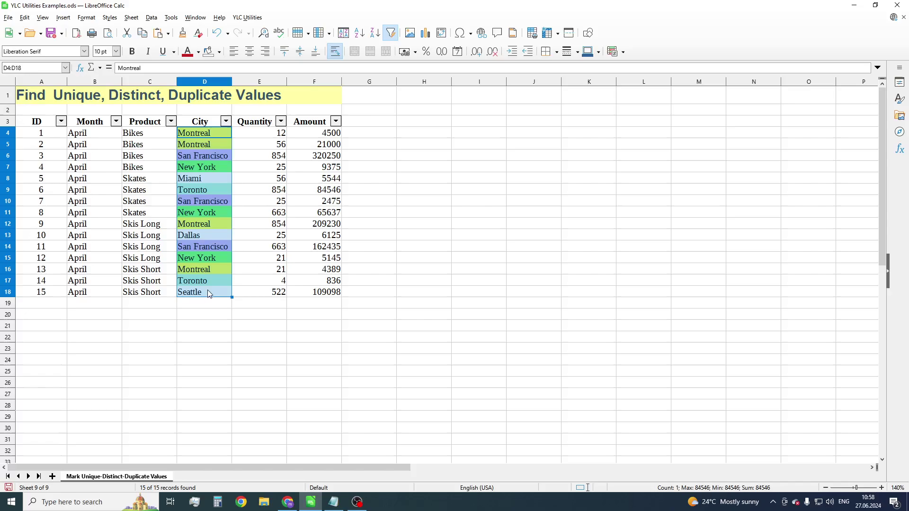
Clear the City fills and colour-mark duplicate values across the whole range A4:F18
left_click(207, 51)
left_click(269, 215)
left_click_drag(43, 134, 300, 295)
left_click(256, 20)
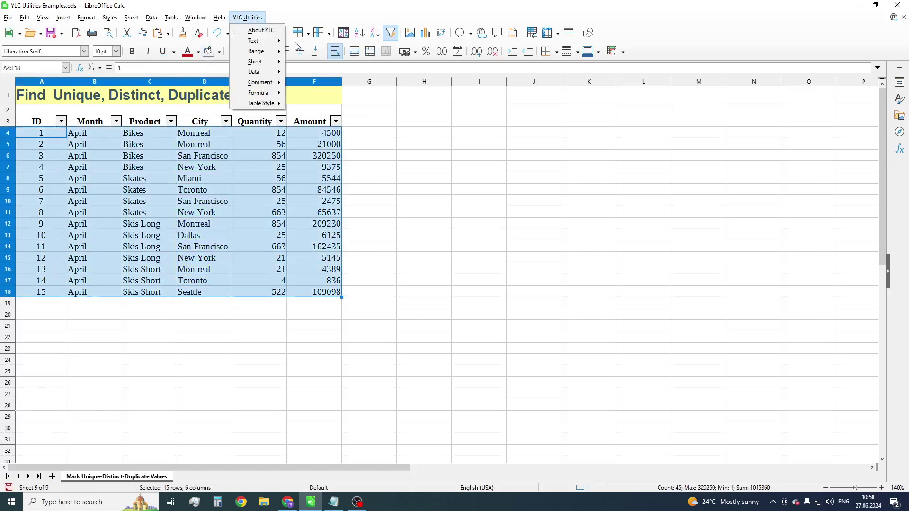
mouse_move(273, 53)
left_click(348, 71)
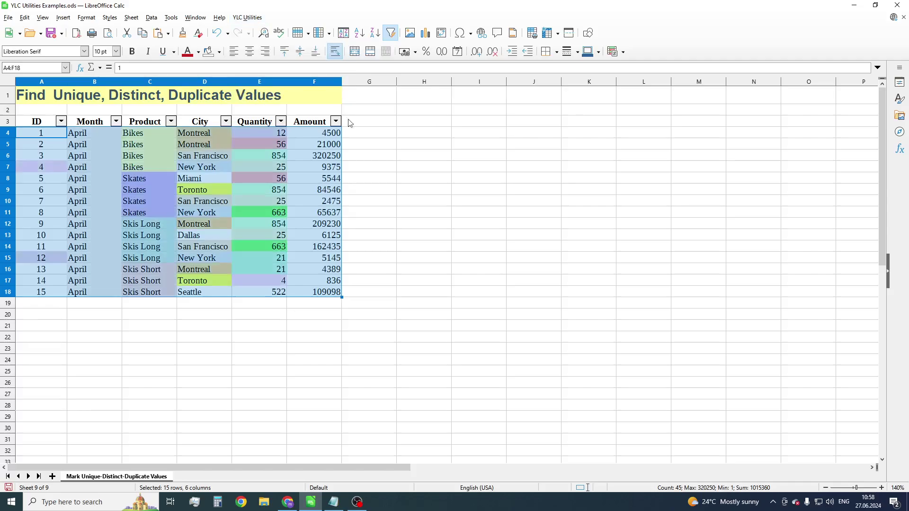
left_click(366, 316)
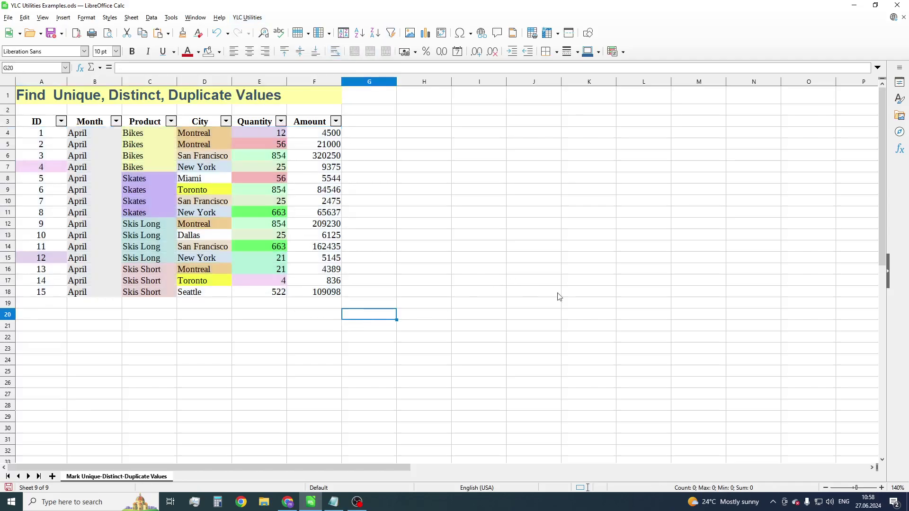
key("alt+Tab")
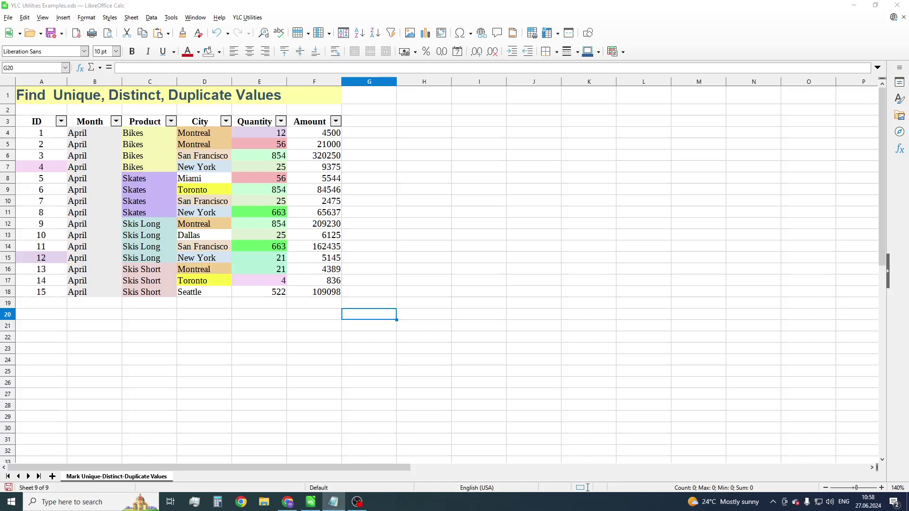